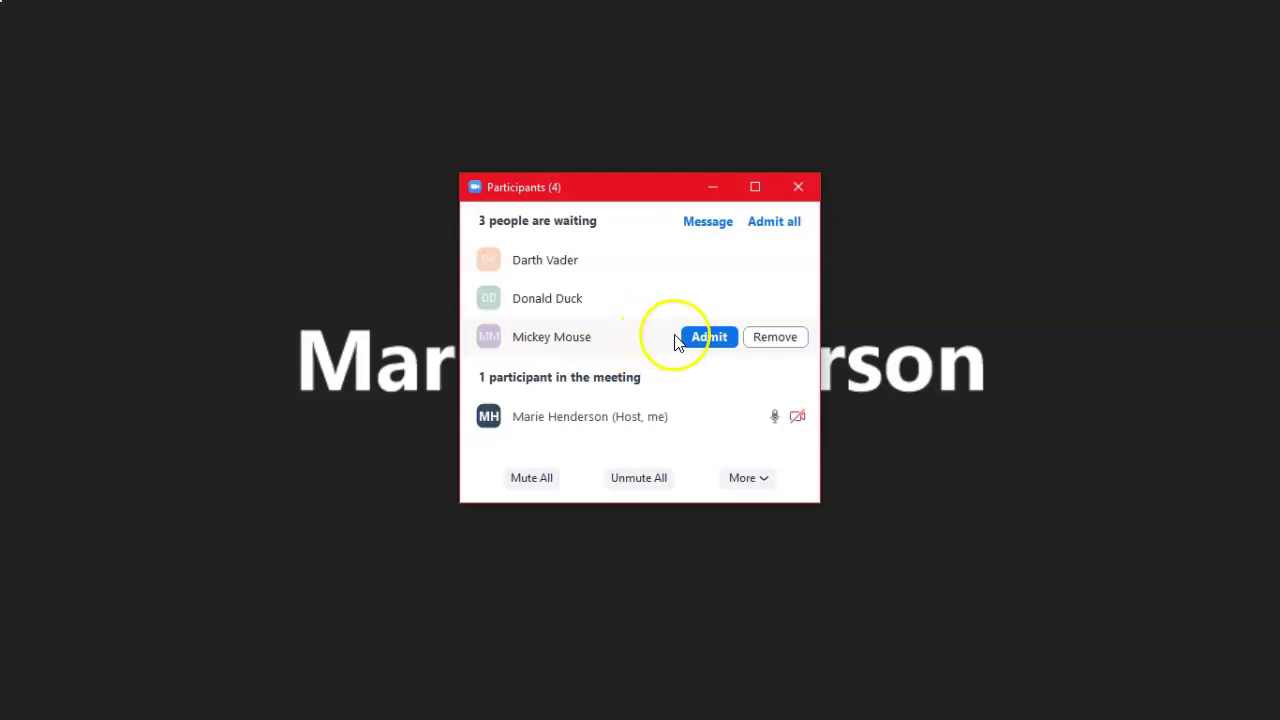
- Admit Mickey Mouse and Donald Duck from the waiting room and remove Darth Vader from it
left_click(702, 340)
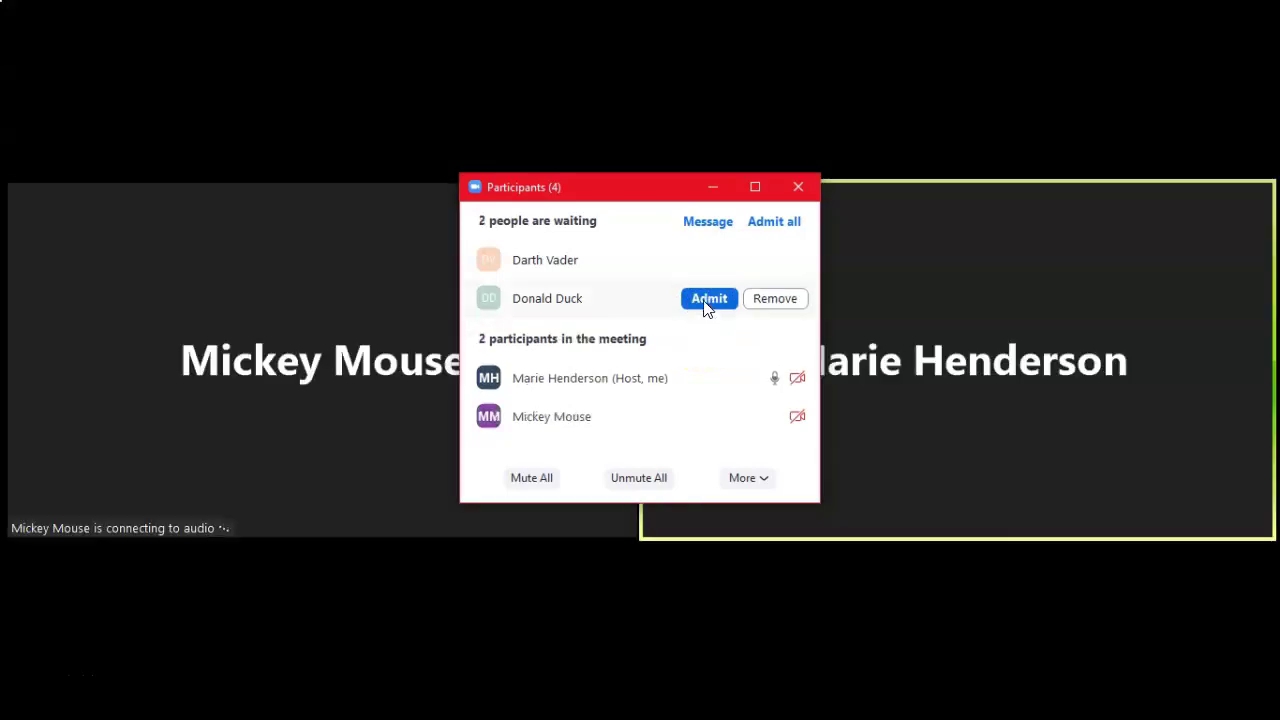
left_click(707, 299)
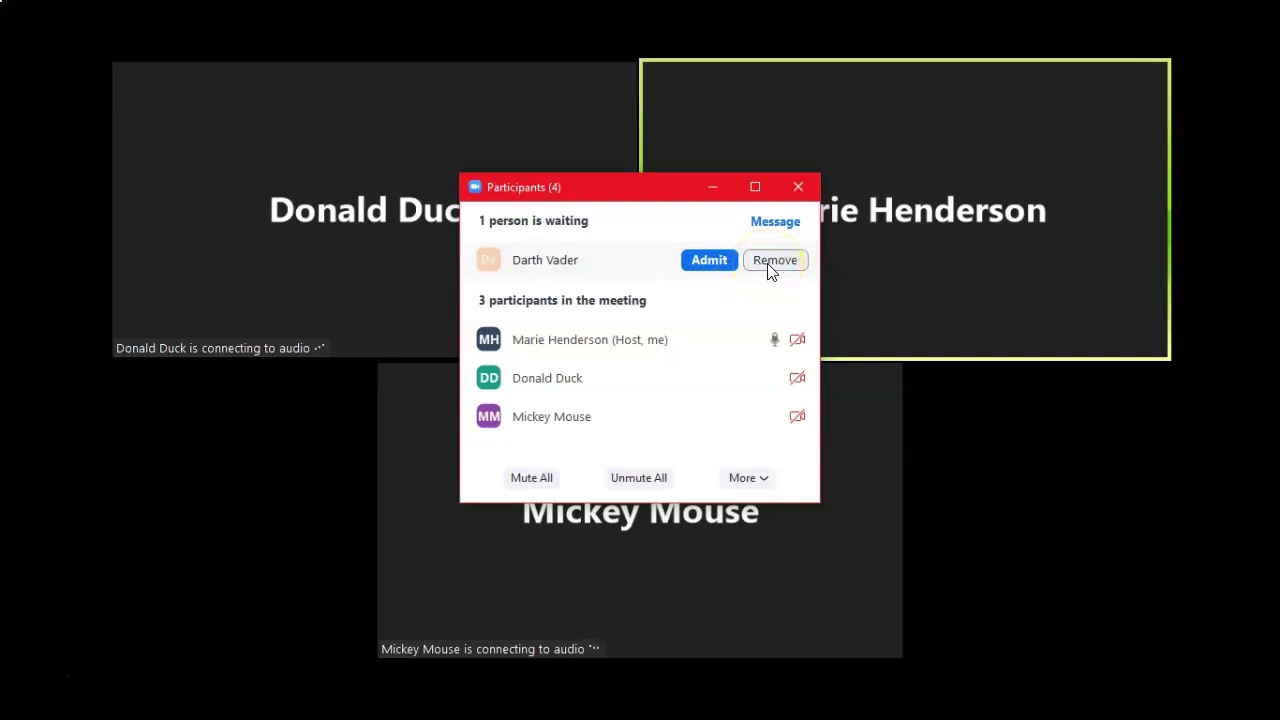
left_click(768, 264)
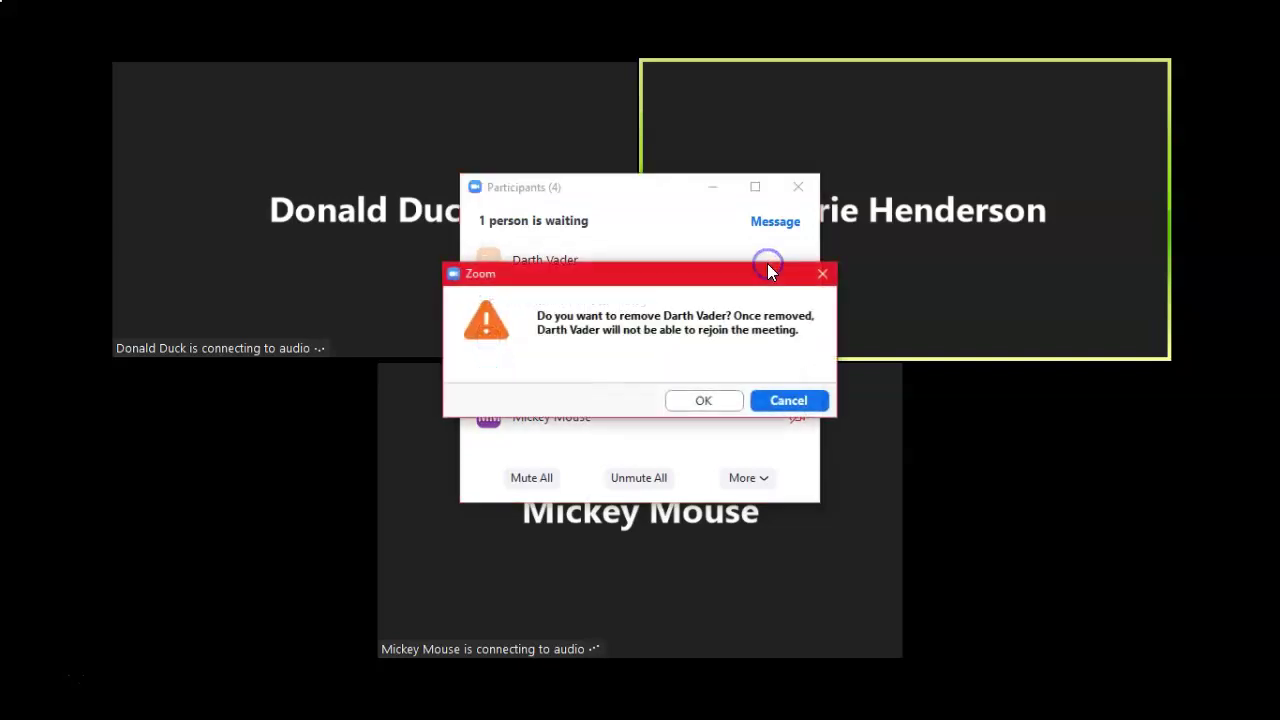
left_click(692, 402)
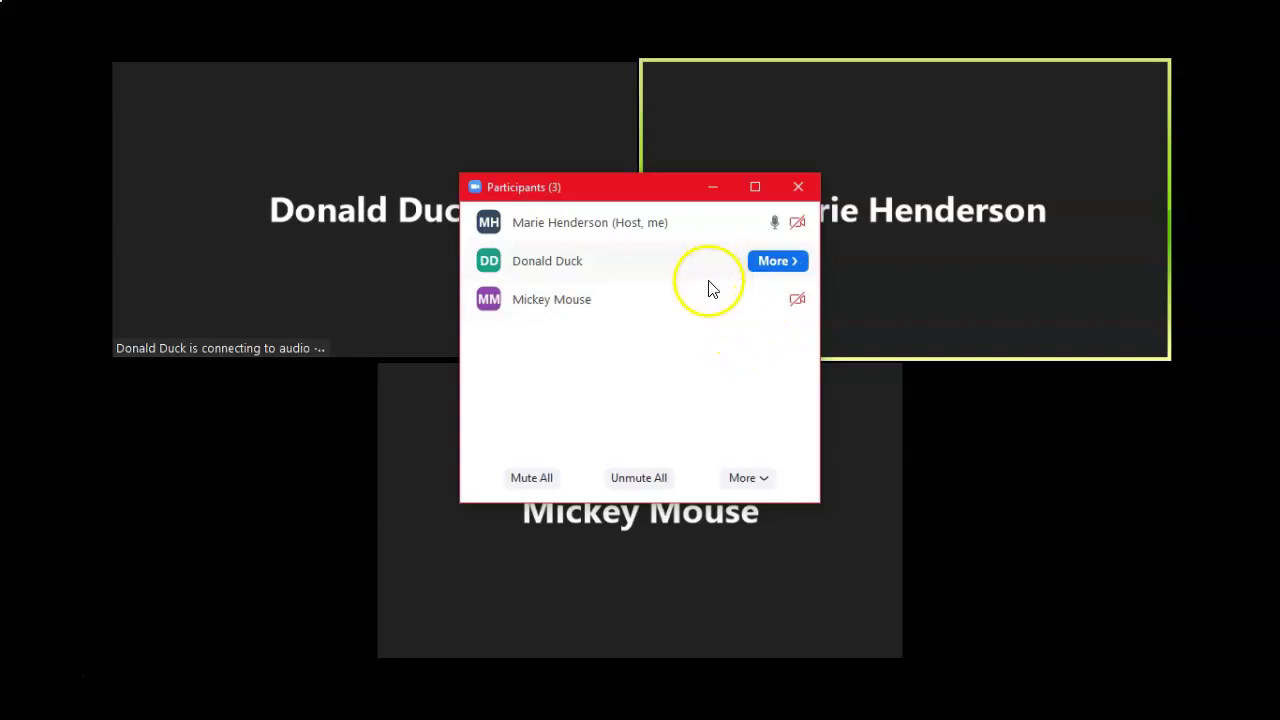
- Review the host options for Donald Duck and the meeting-wide participant options, and close the participant list
left_click(768, 266)
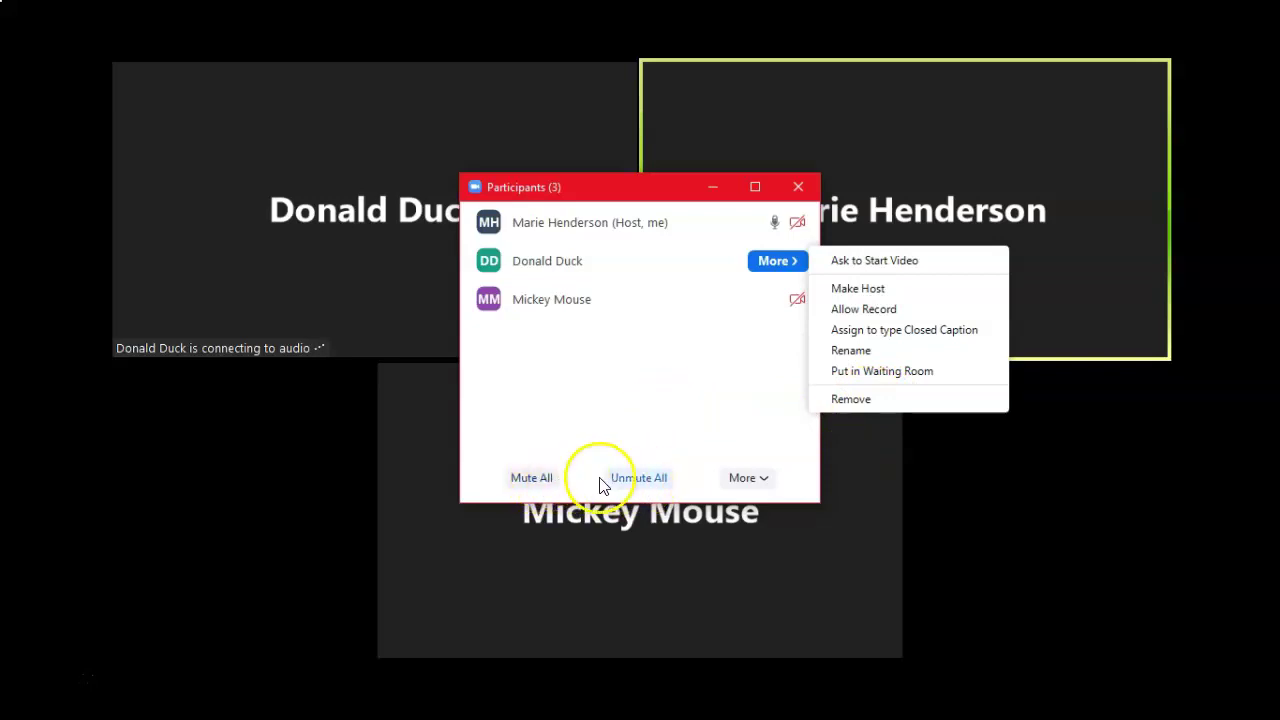
left_click(742, 480)
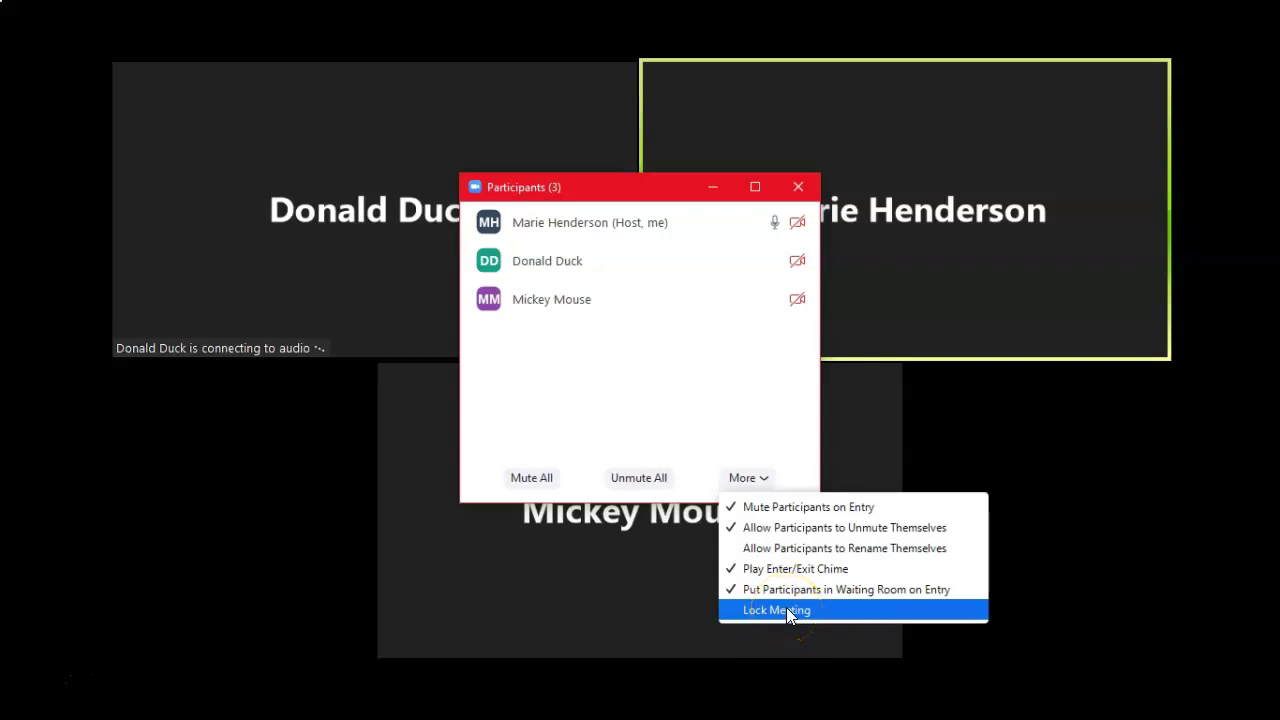
left_click(797, 188)
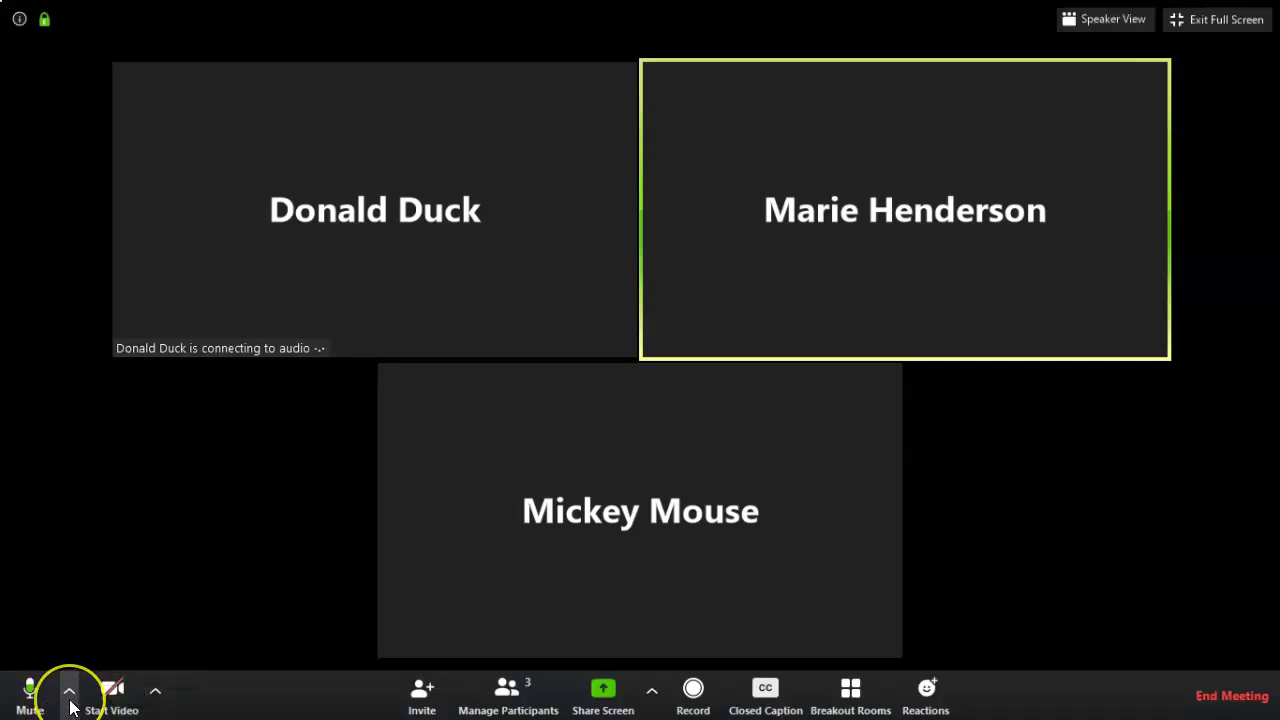
- Review the available microphone and speaker choices and the camera and virtual background options
left_click(70, 706)
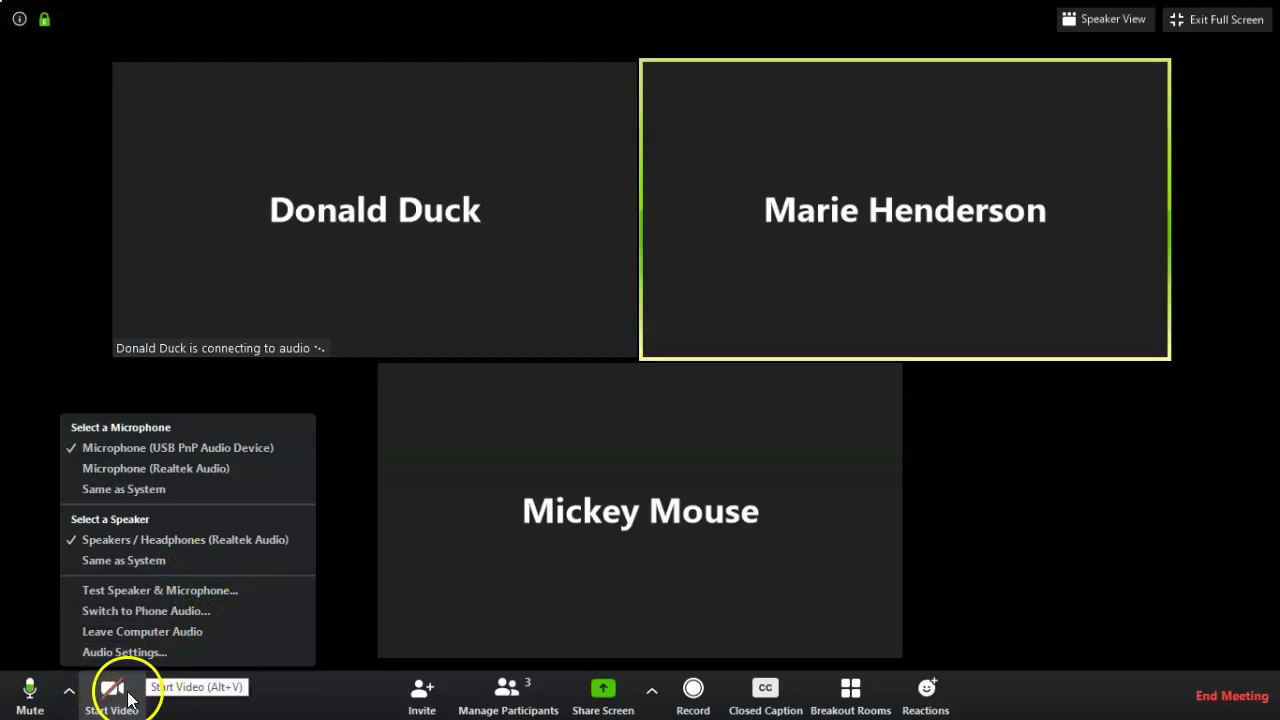
left_click(157, 706)
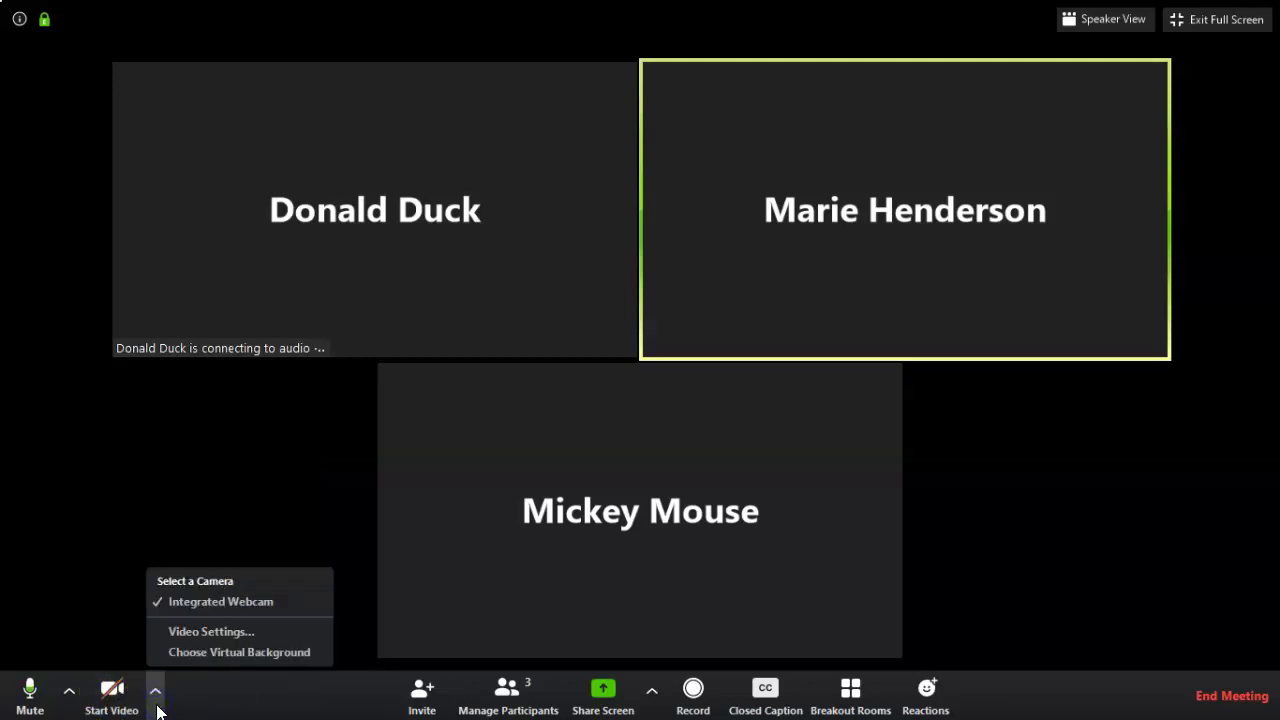
- Review the ways to invite people through contacts or email, and close the invitation window without sending anything
left_click(421, 699)
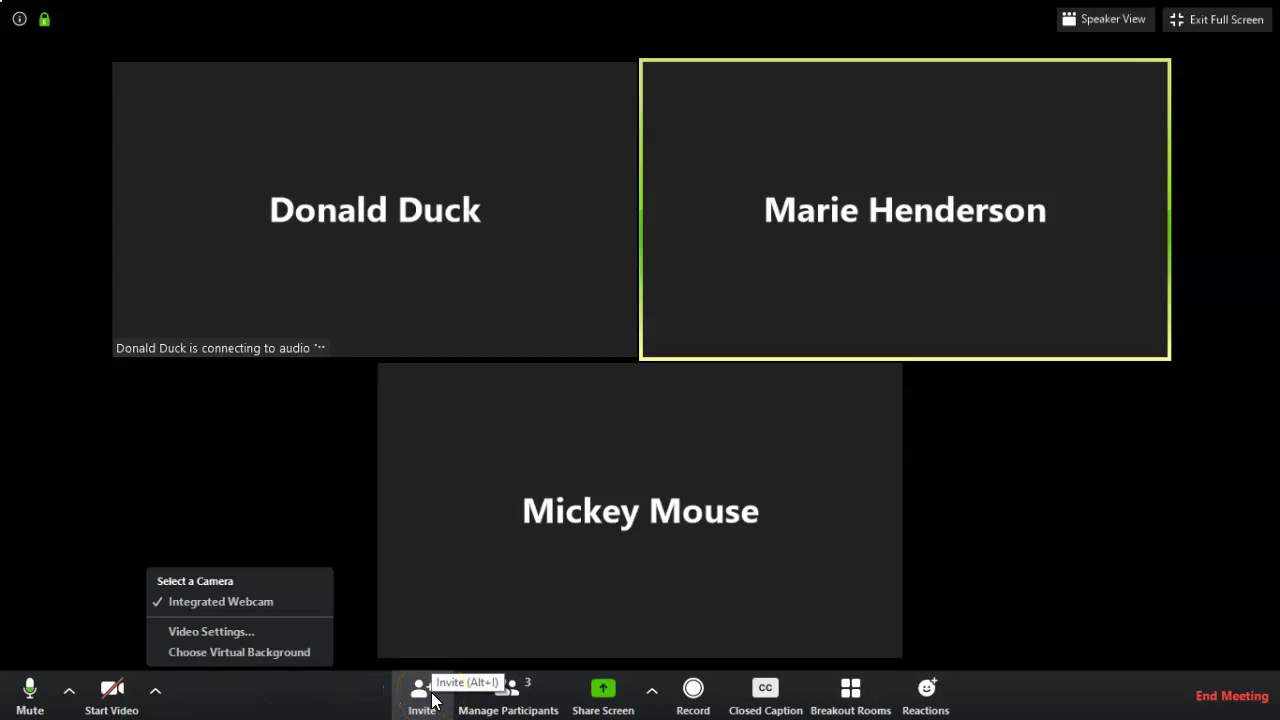
left_click(421, 705)
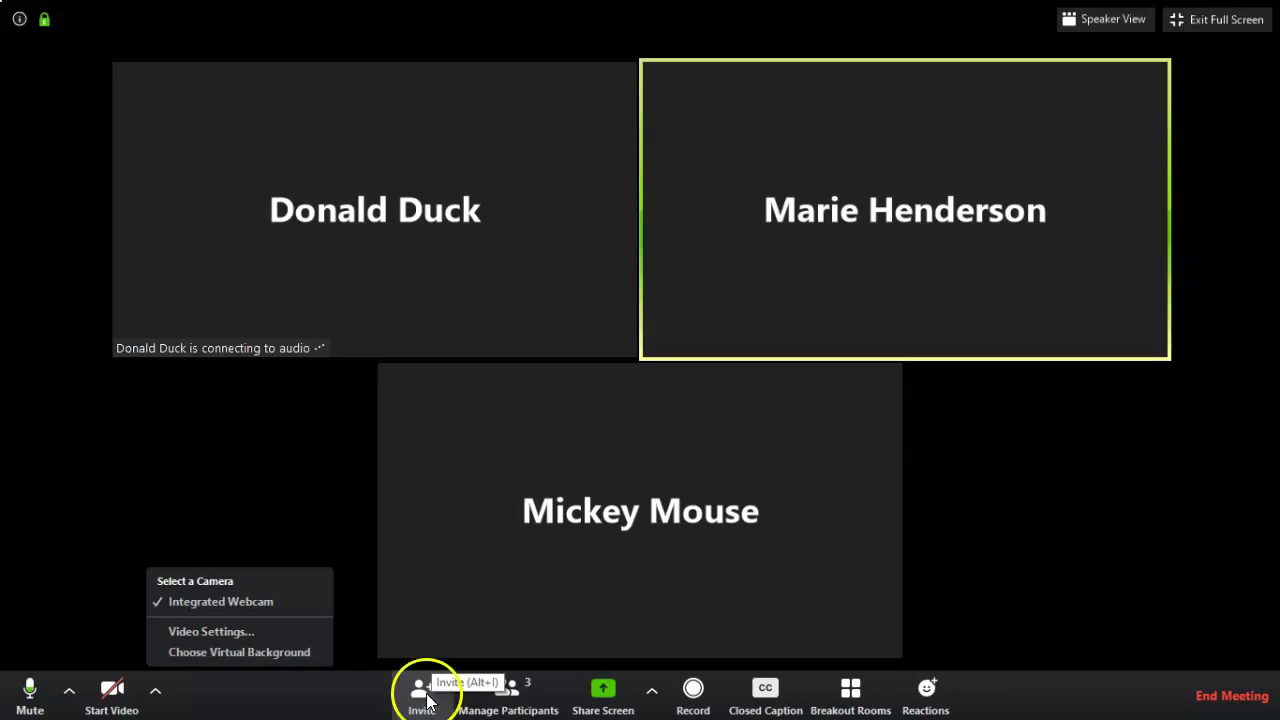
left_click(483, 640)
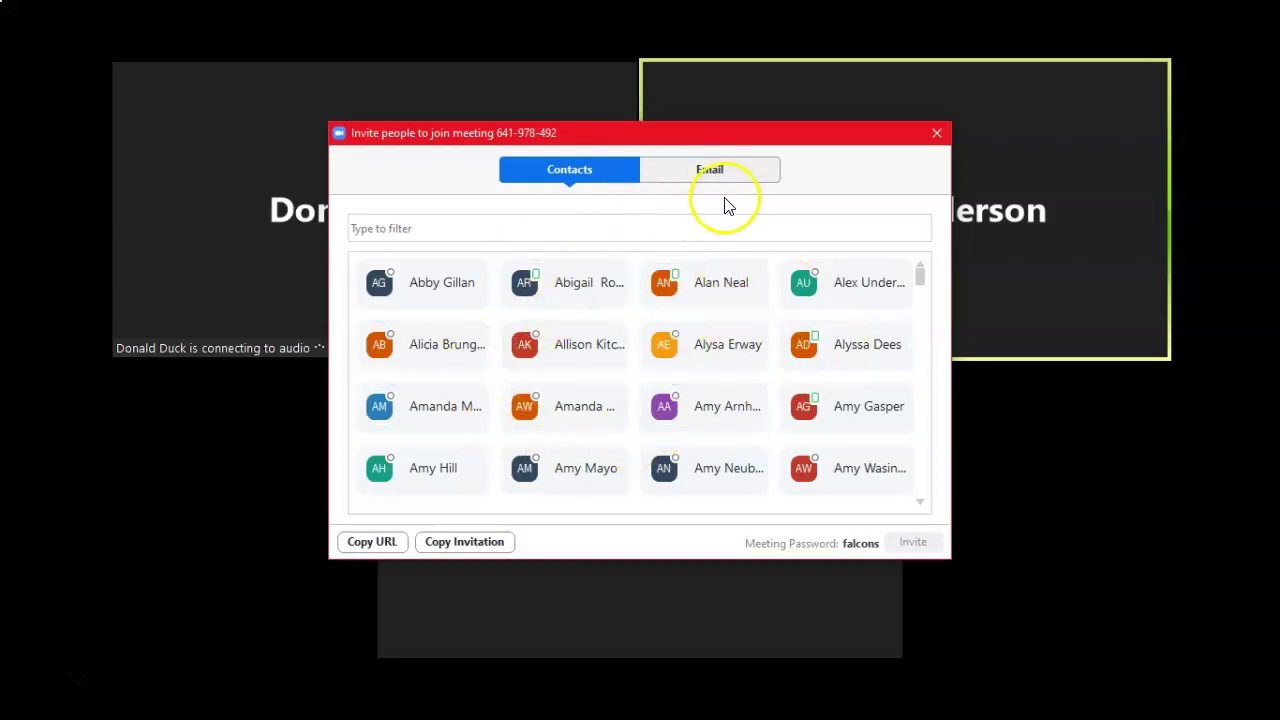
left_click(708, 171)
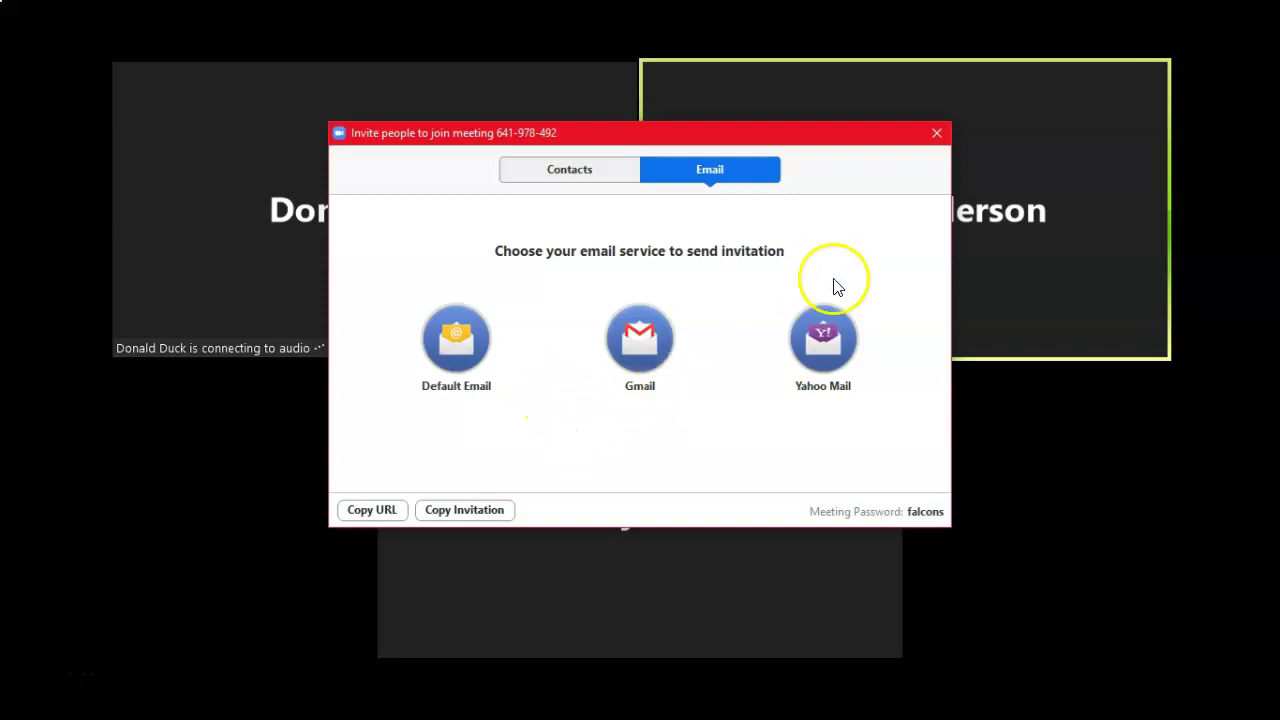
left_click(936, 136)
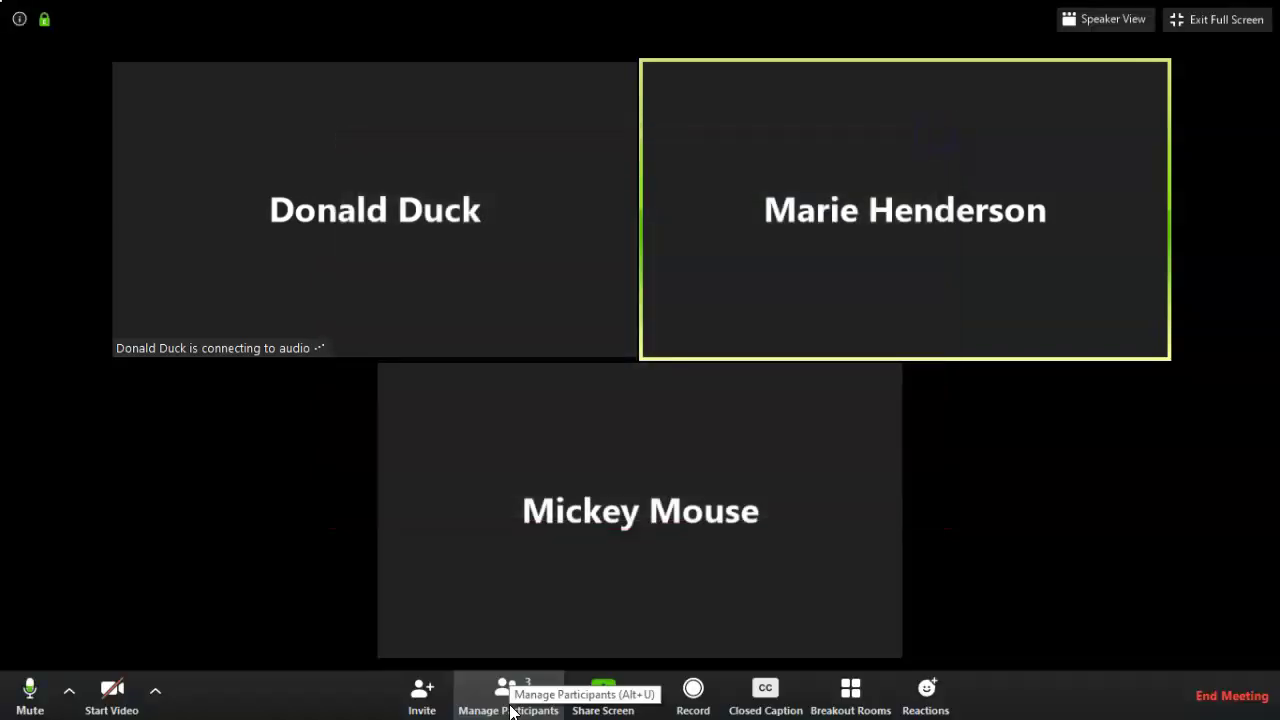
- Reopen the participant list to review its controls, and close it
left_click(509, 700)
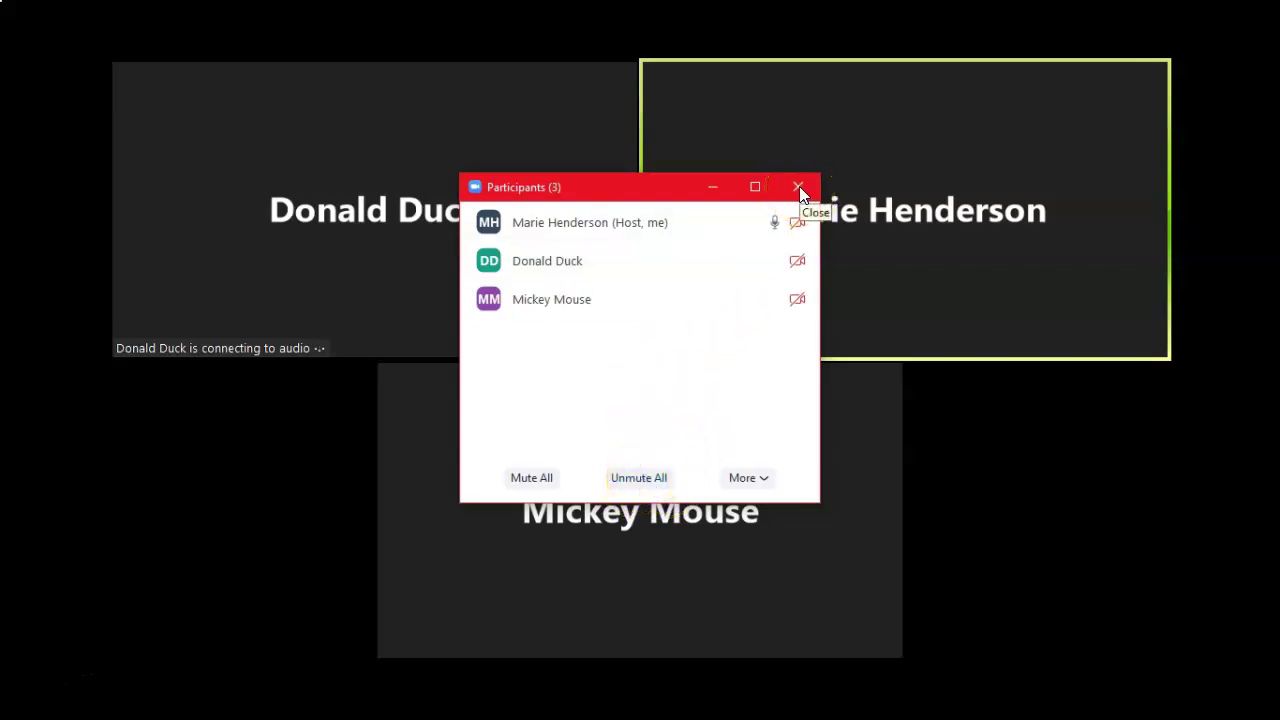
mouse_move(797, 307)
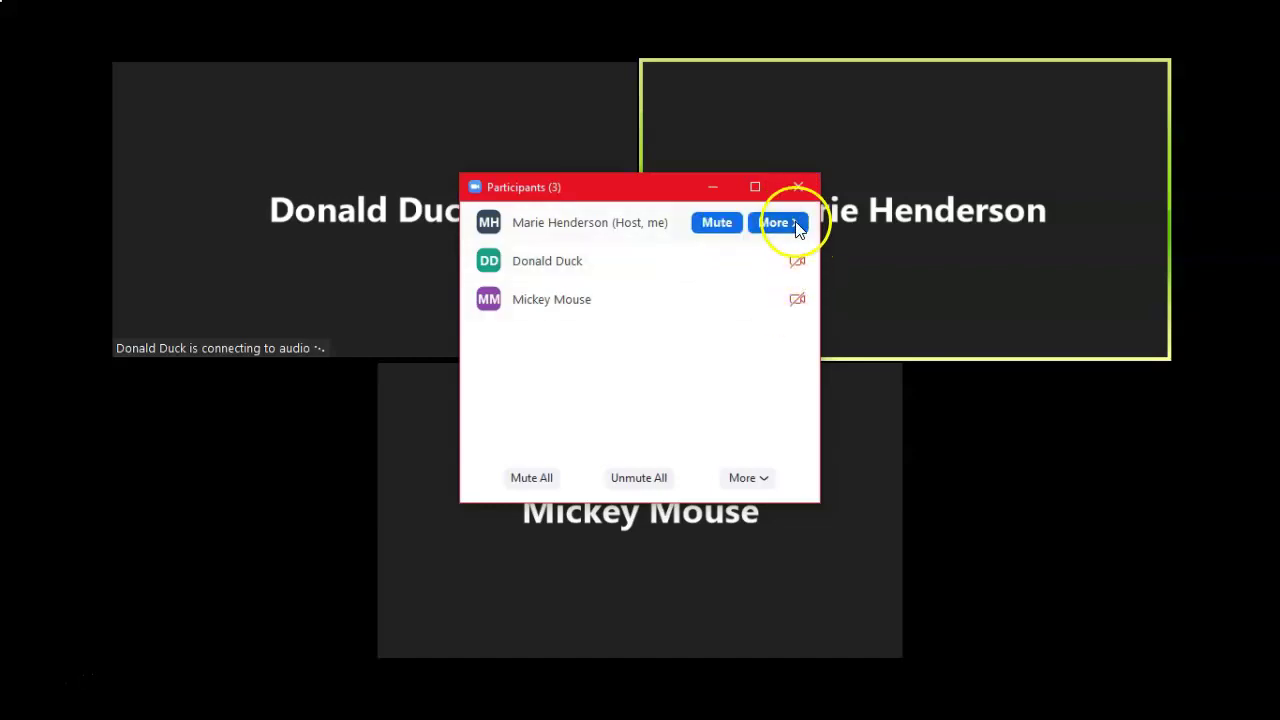
left_click(798, 188)
- Share the entire screen with the meeting and minimize the Zoom window to show the browser page
left_click(603, 707)
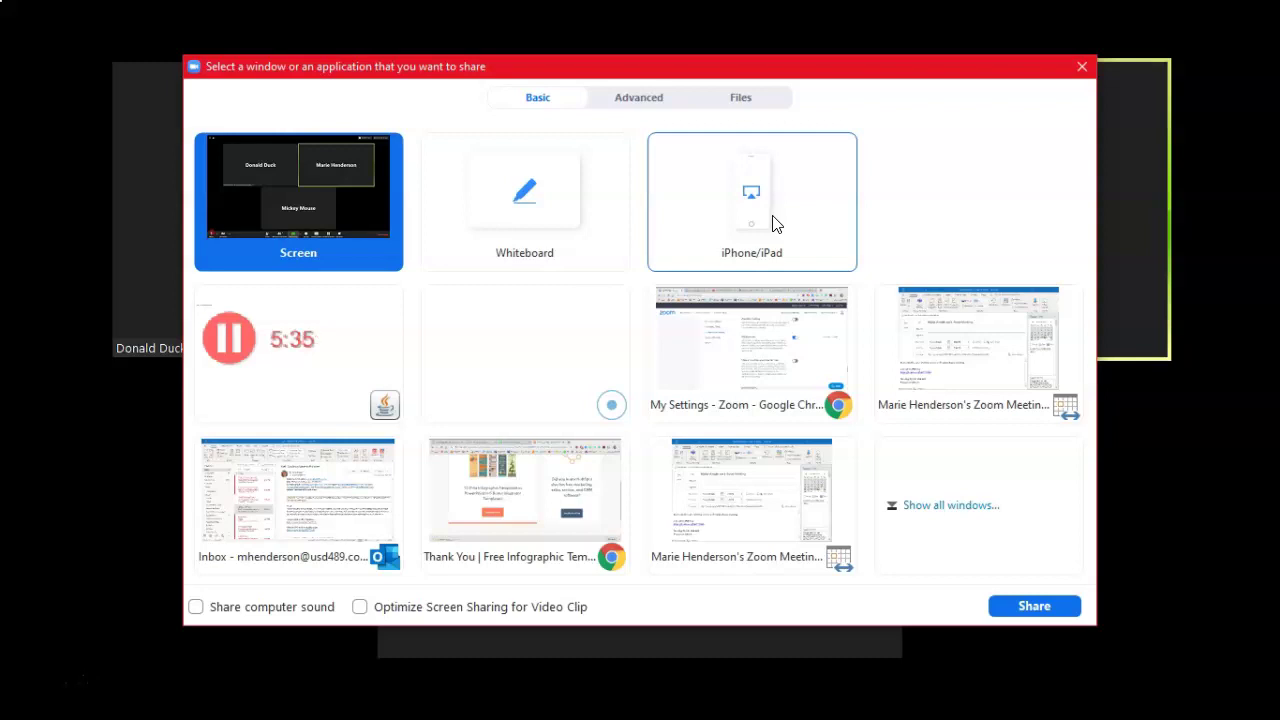
left_click(735, 218)
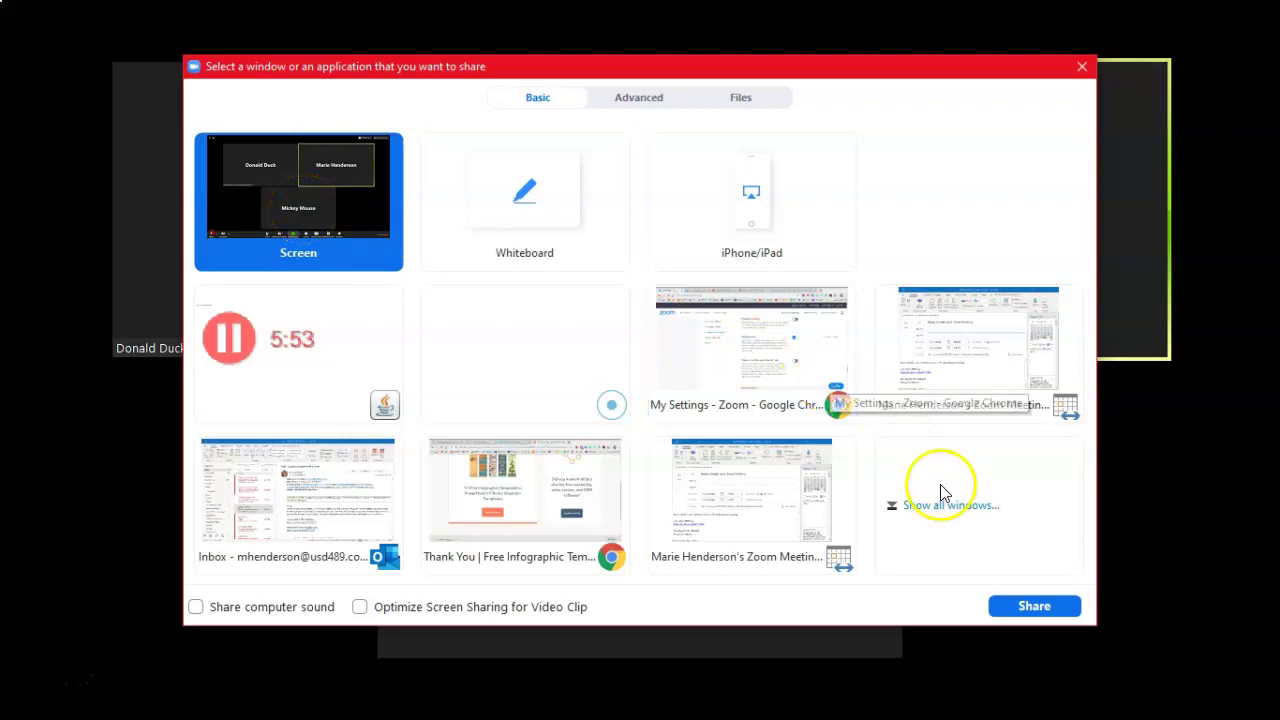
left_click(1034, 608)
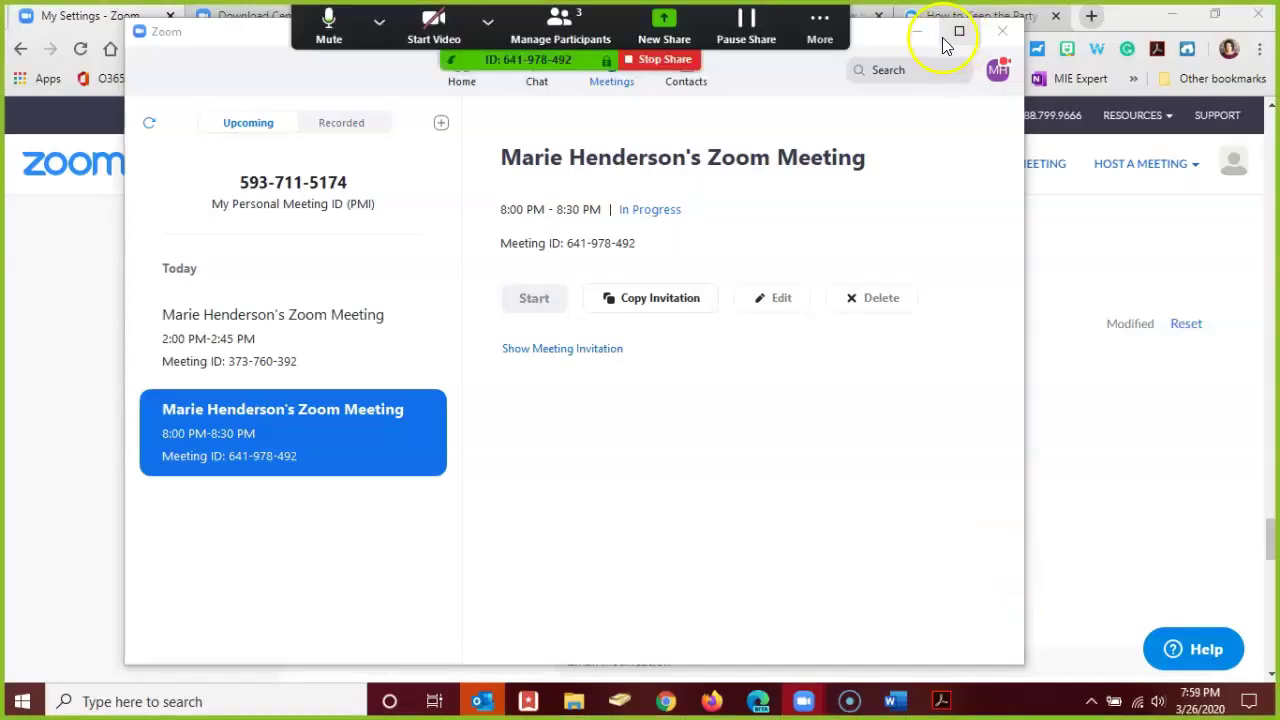
left_click(914, 31)
left_click(730, 314)
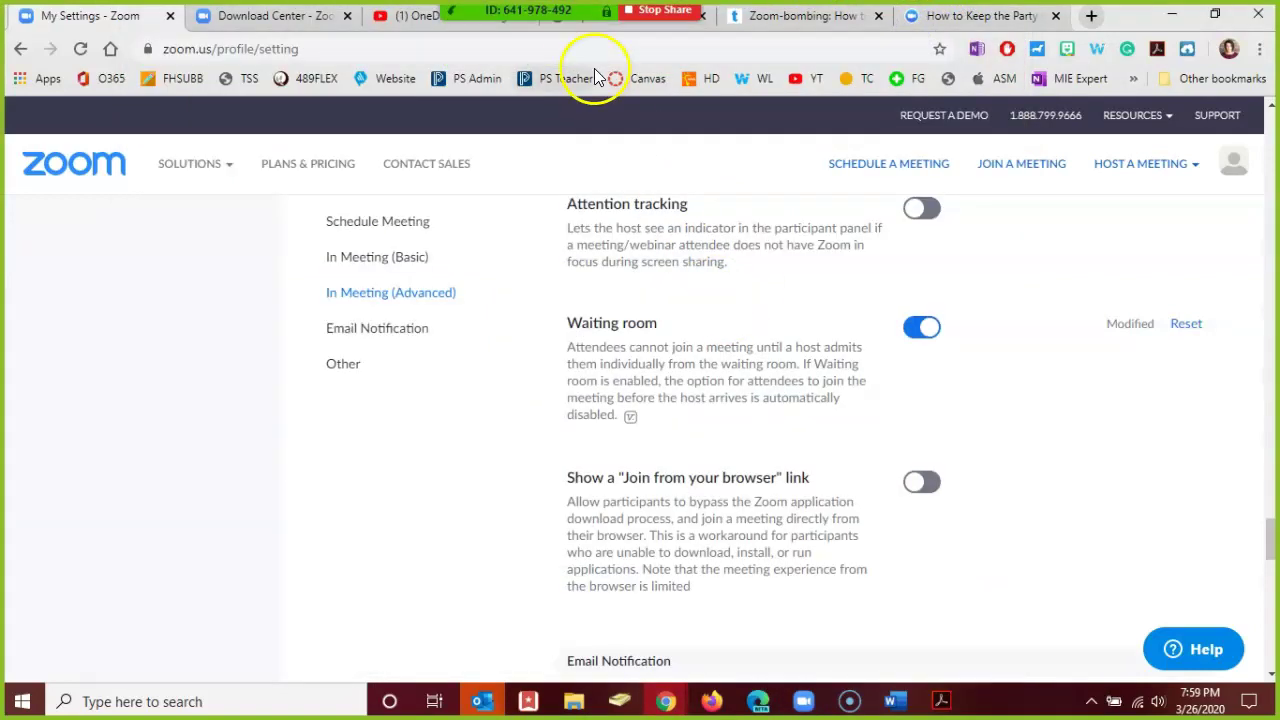
- Review the audio, camera and additional meeting options available during screen sharing, and stop the share
mouse_move(528, 10)
left_click(379, 22)
left_click(487, 22)
left_click(820, 28)
left_click(487, 22)
left_click(379, 22)
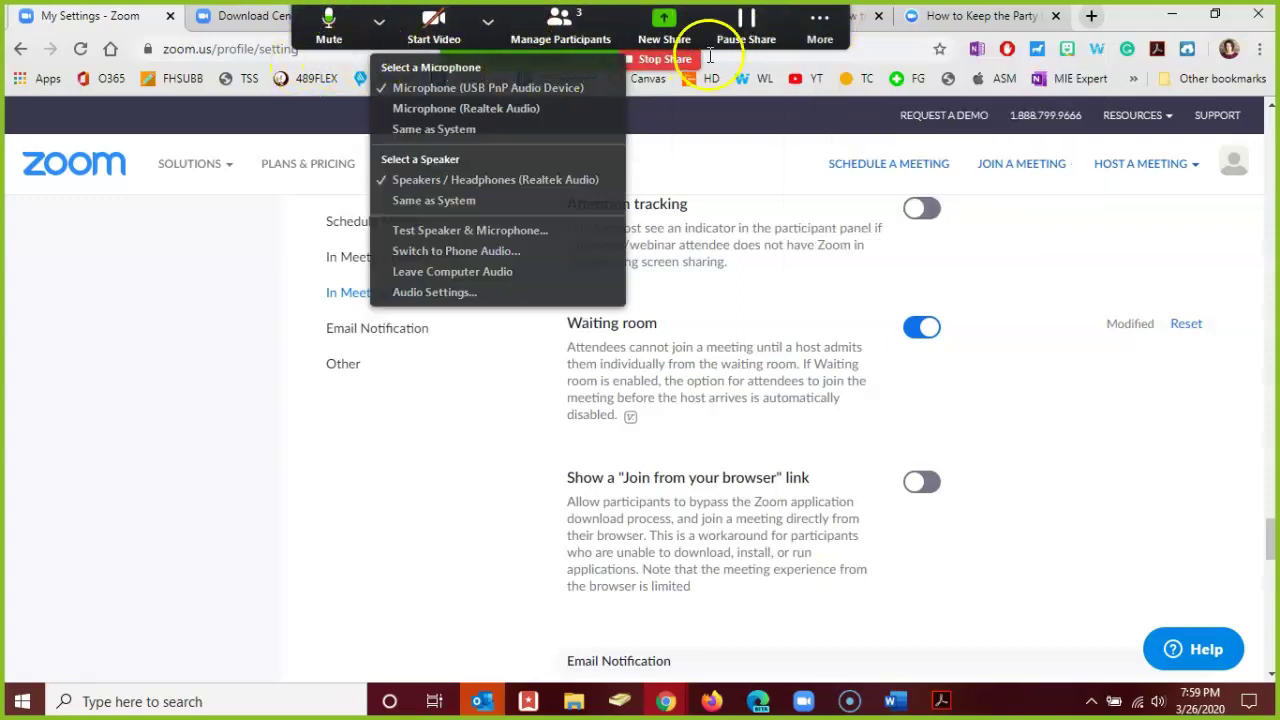
left_click(826, 20)
left_click(838, 16)
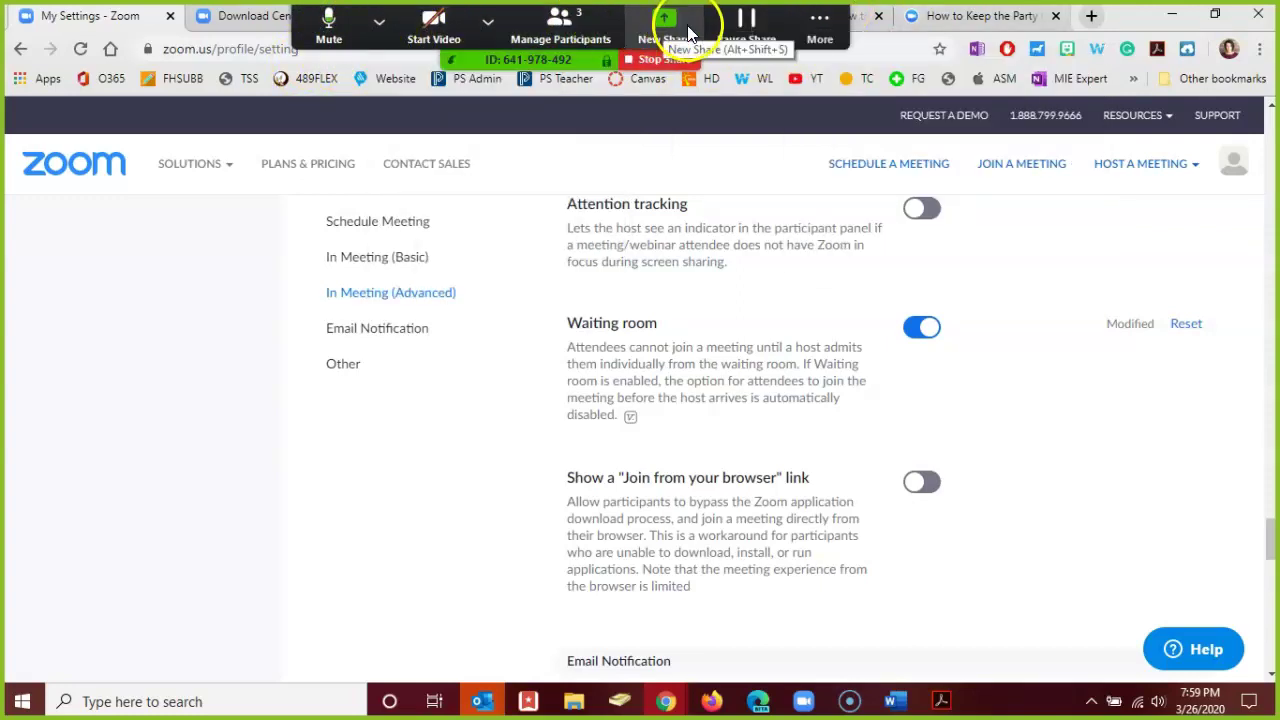
left_click(487, 22)
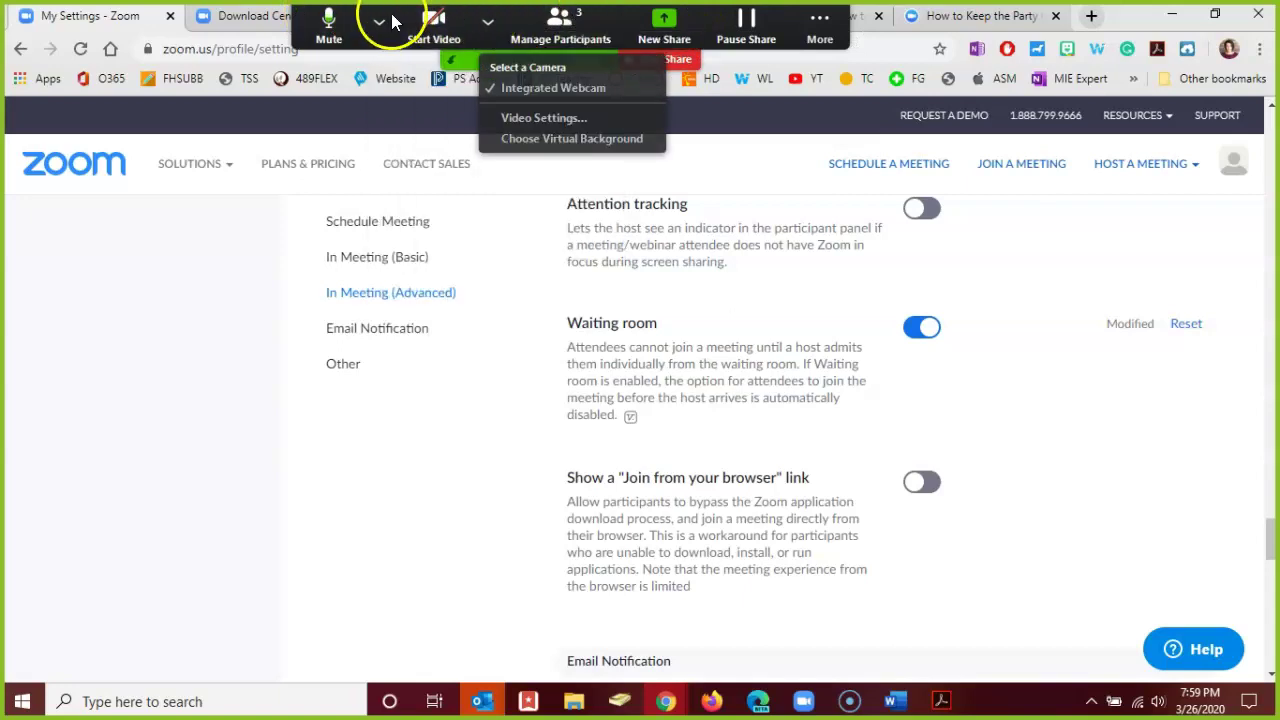
left_click(812, 28)
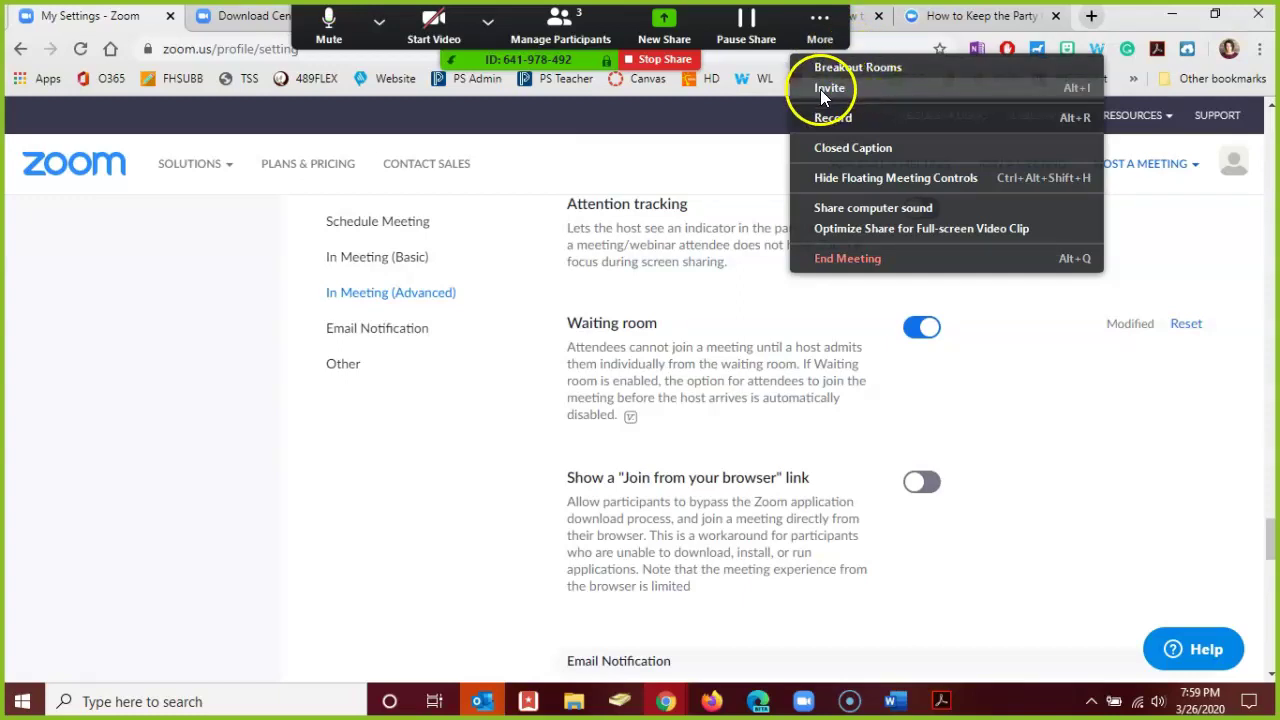
left_click(681, 60)
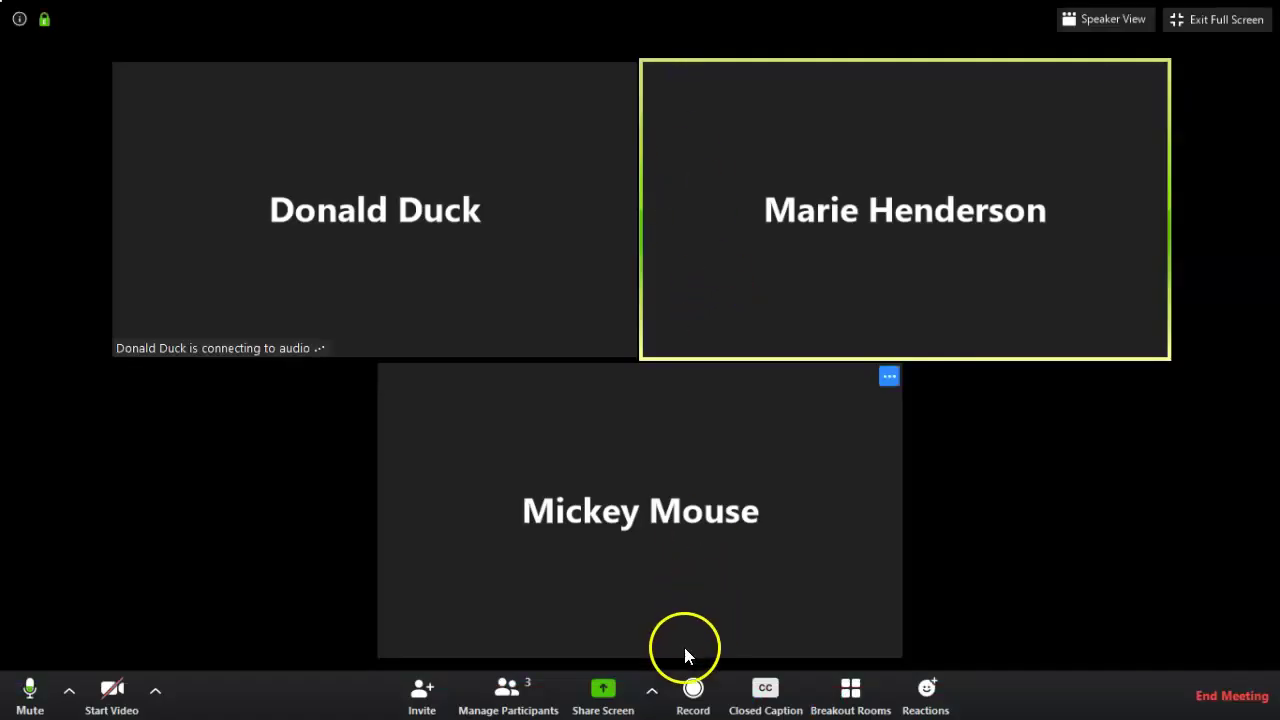
- Allow all participants to share their screens in the advanced sharing options, and close the options
left_click(651, 689)
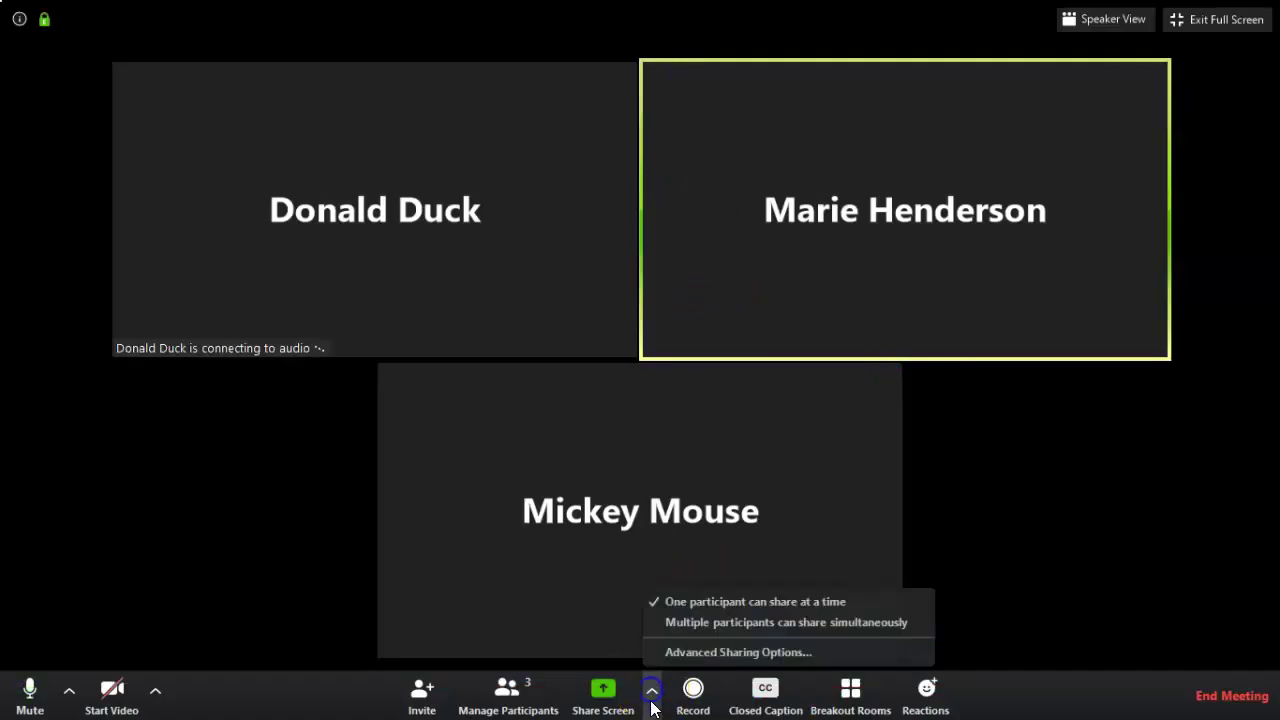
left_click(743, 651)
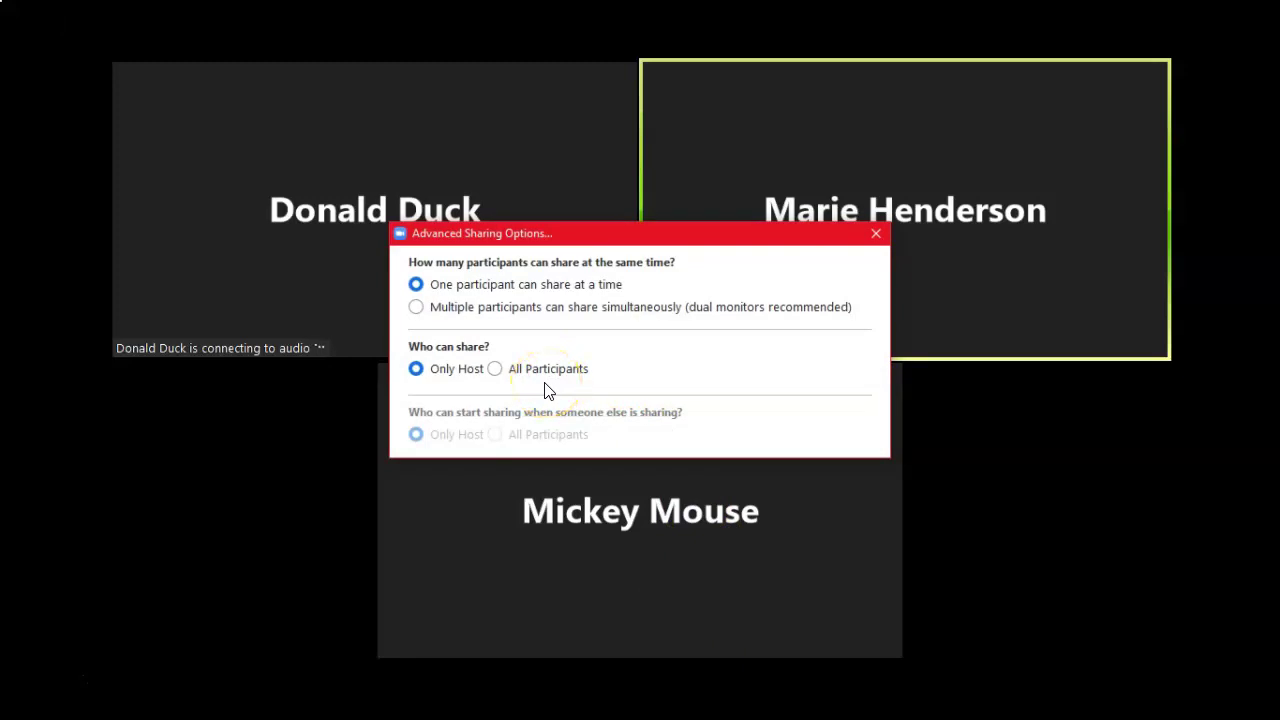
left_click(538, 376)
left_click(536, 371)
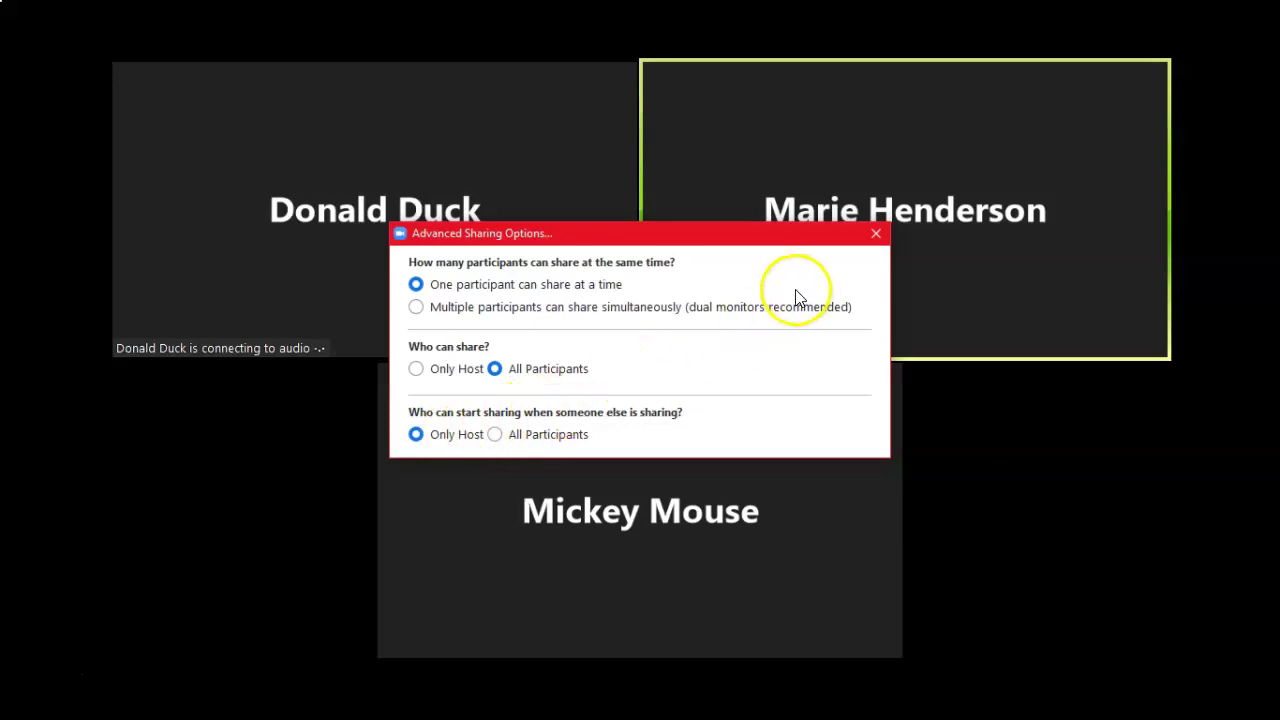
key("Escape")
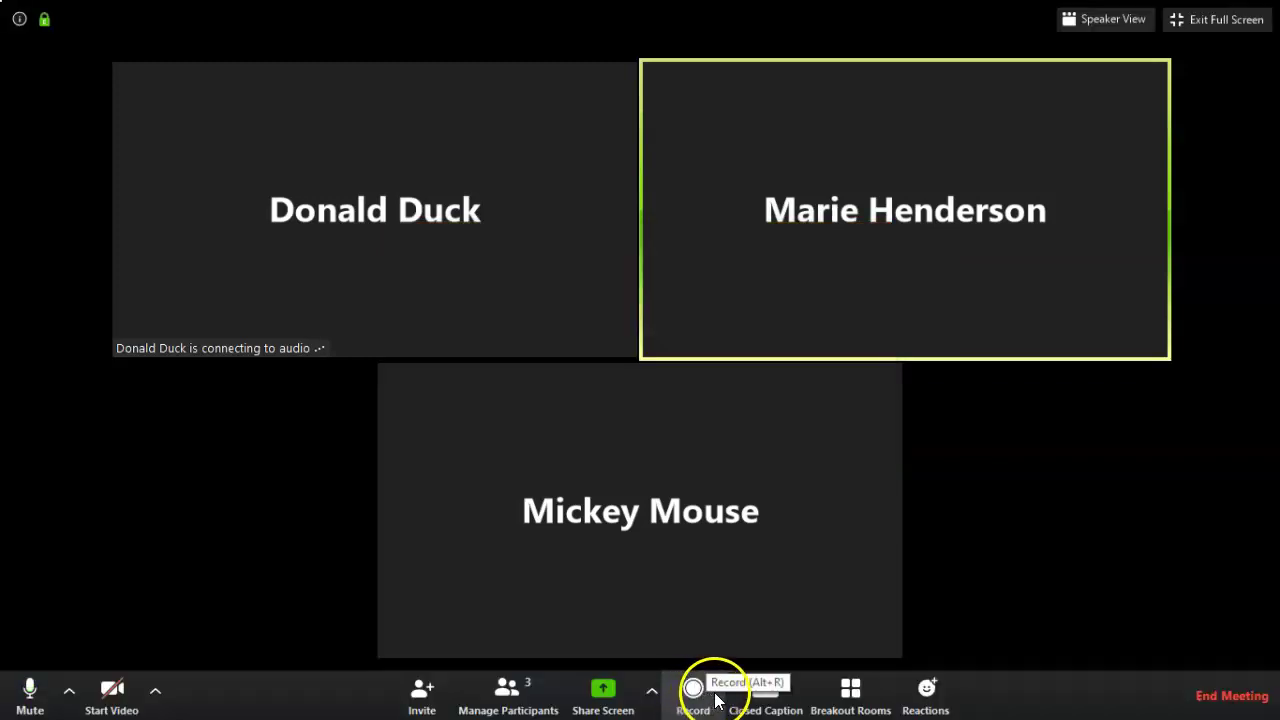
- Show the available reactions and end the meeting for all participants
left_click(928, 696)
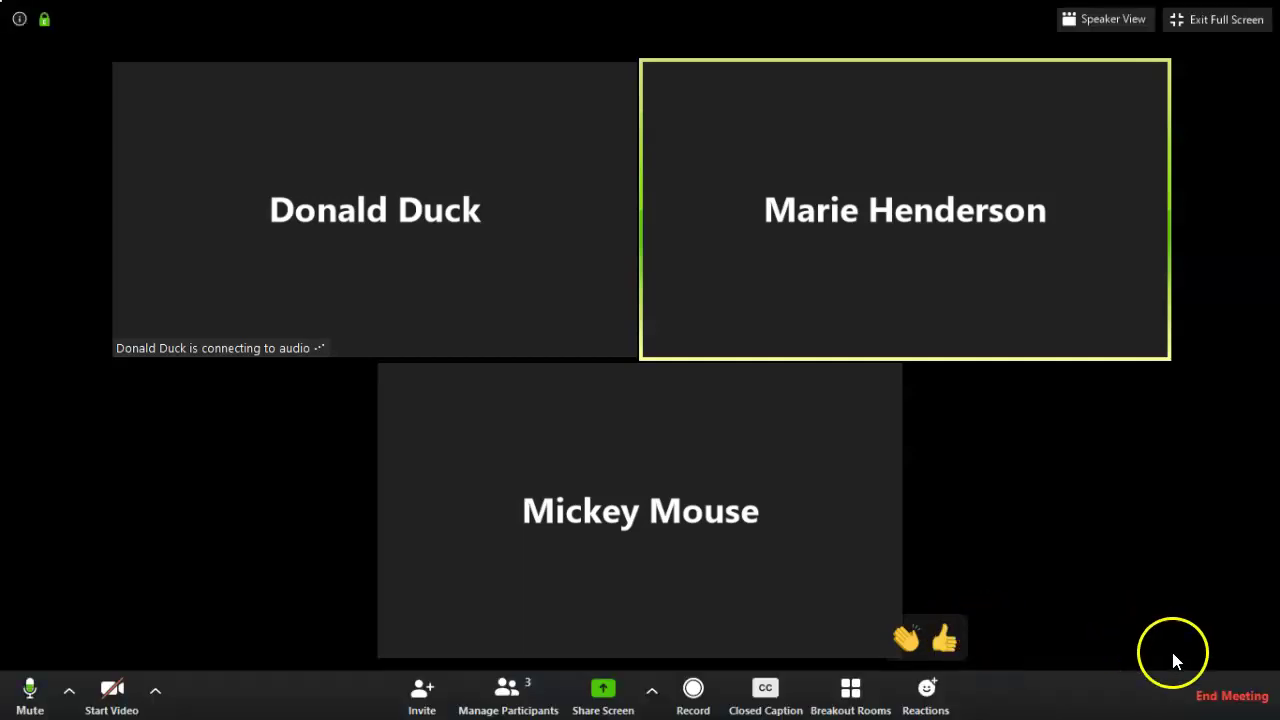
left_click(1228, 704)
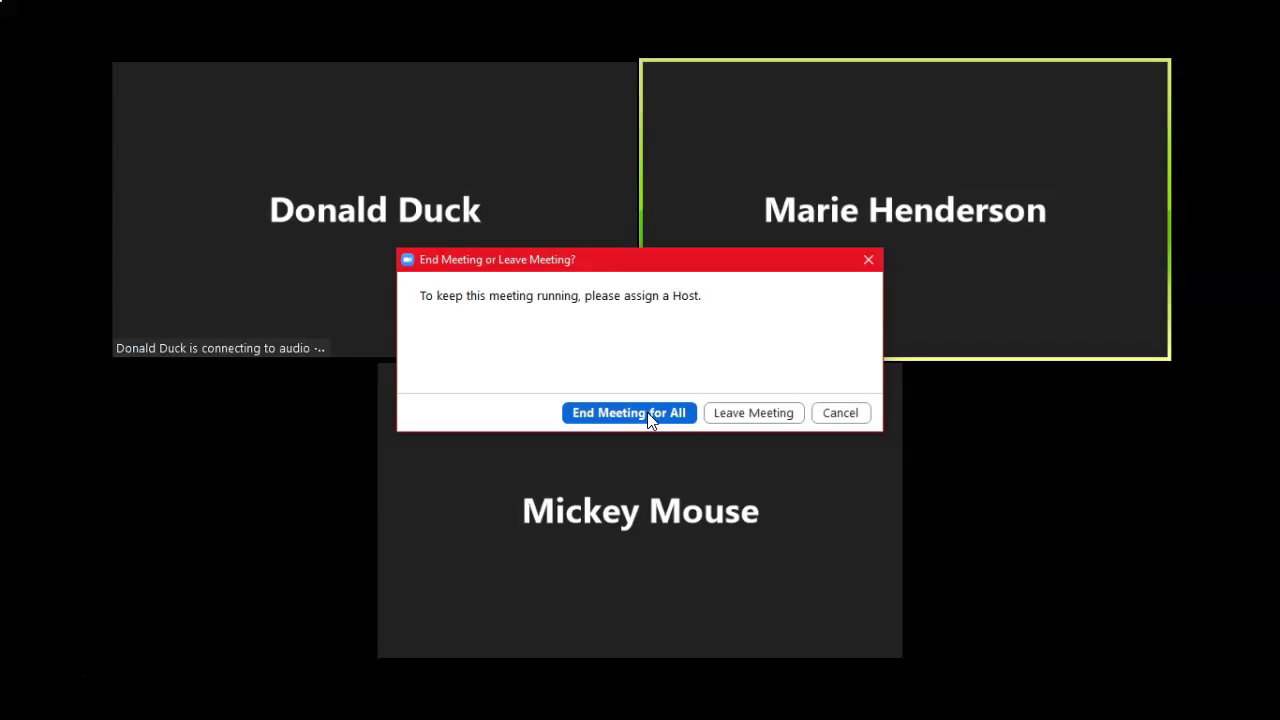
left_click(647, 412)
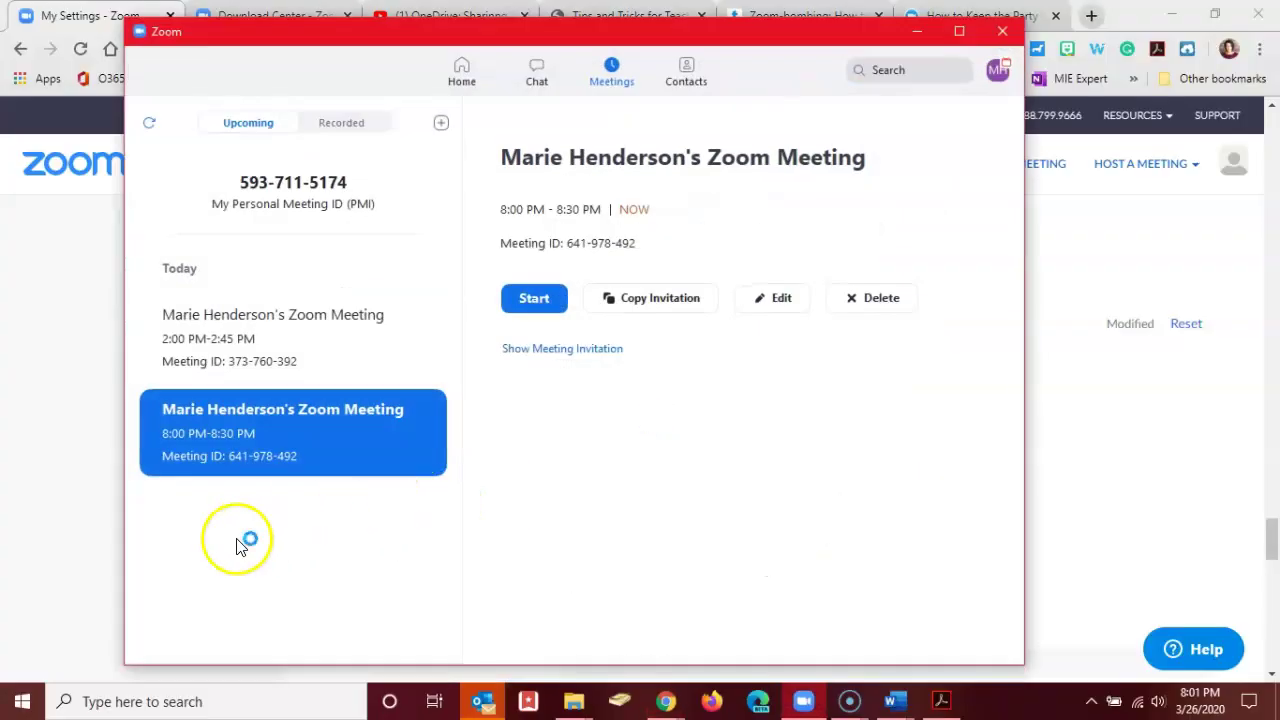